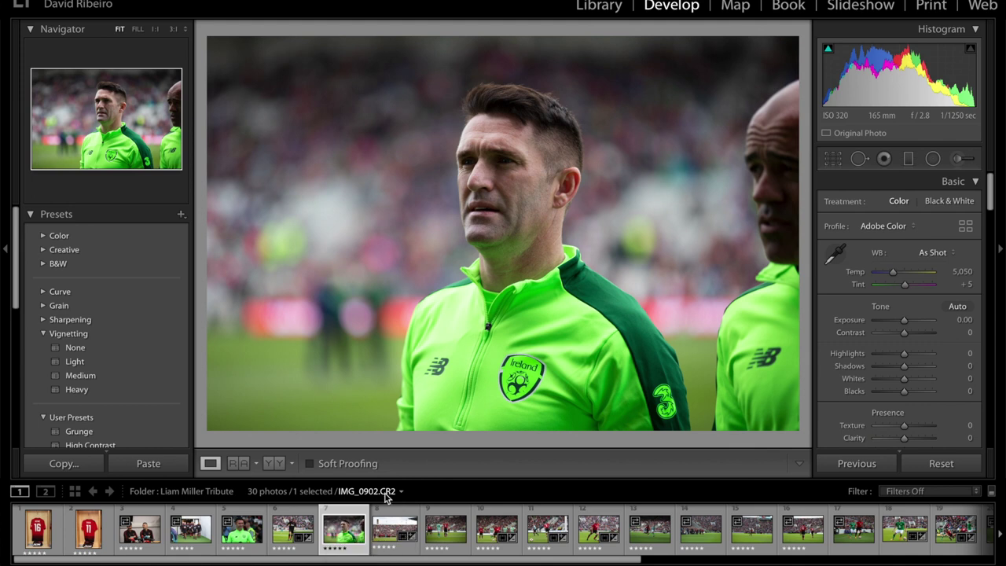
Crop the photo tighter around the player in the original aspect ratio, cutting the second man out of the frame
click(833, 159)
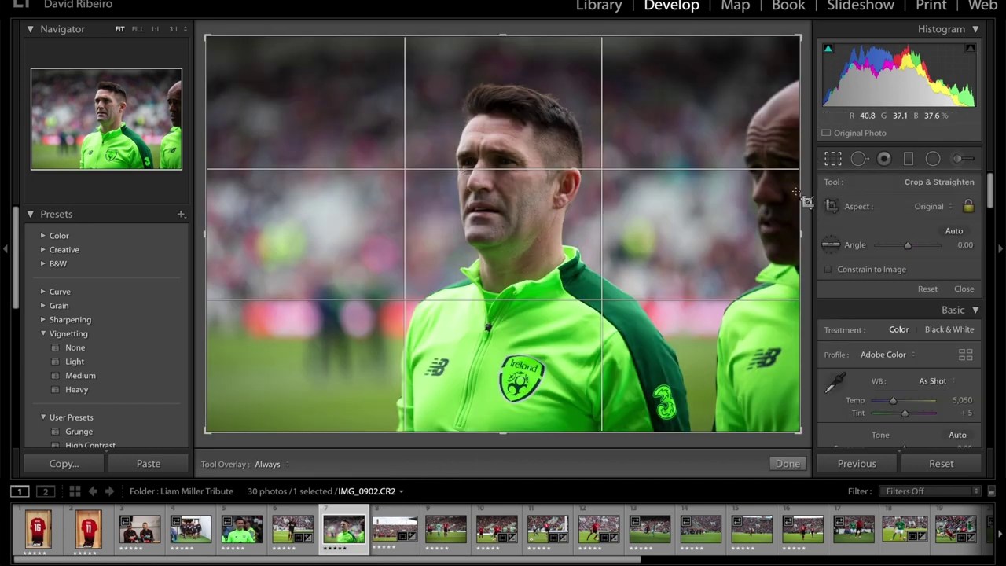
drag(795, 39, 769, 49)
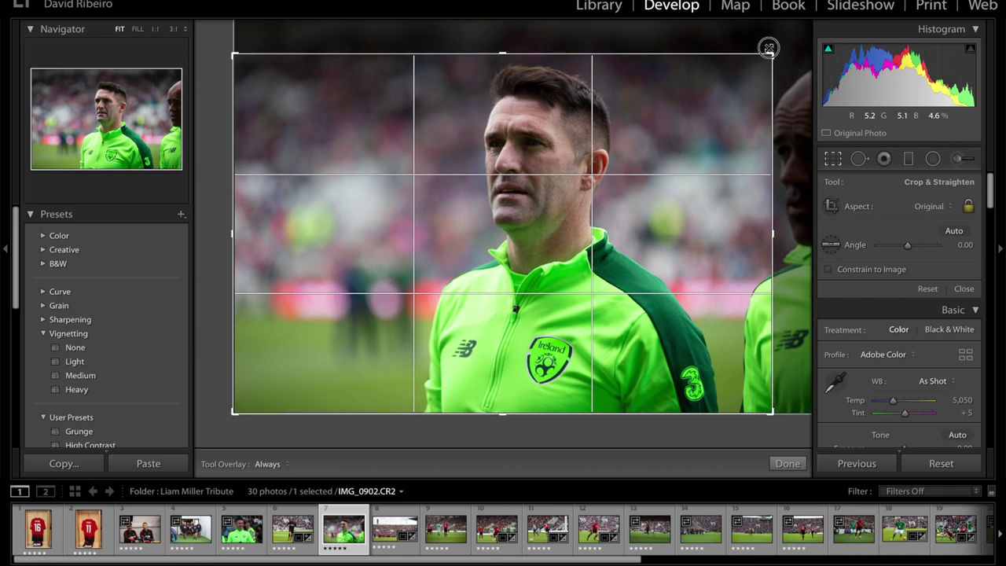
drag(678, 160, 686, 180)
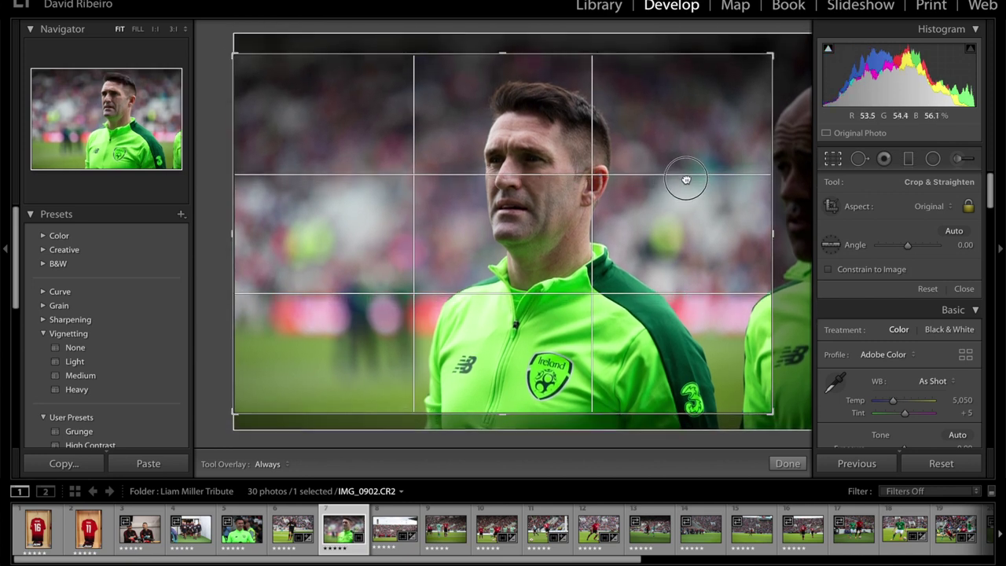
drag(770, 56, 763, 62)
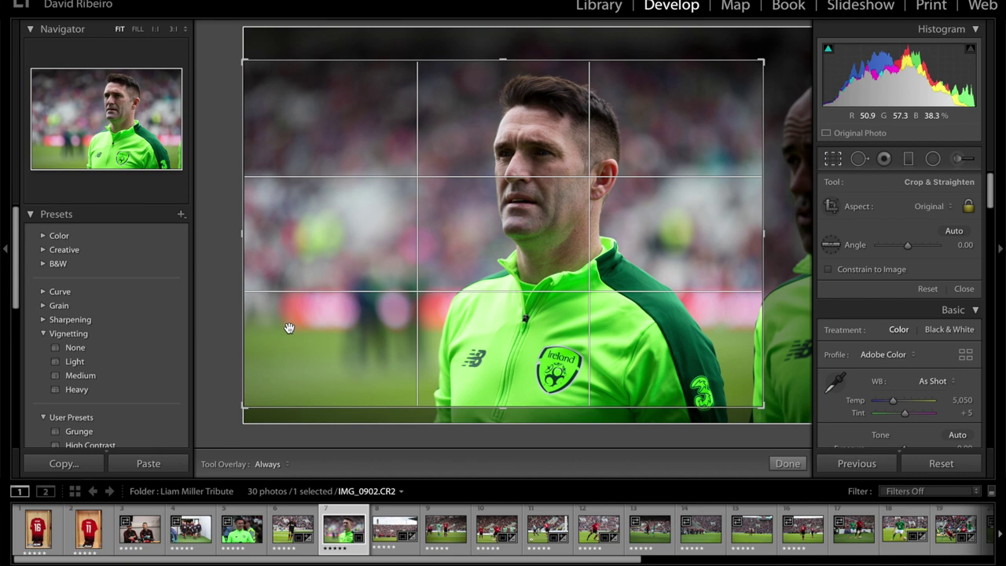
drag(760, 406, 757, 403)
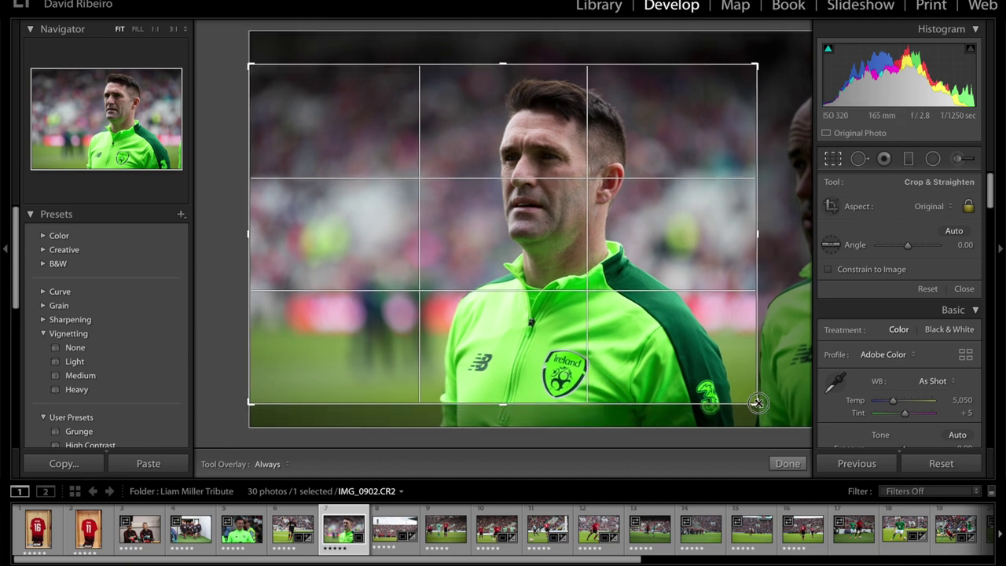
drag(663, 348, 660, 348)
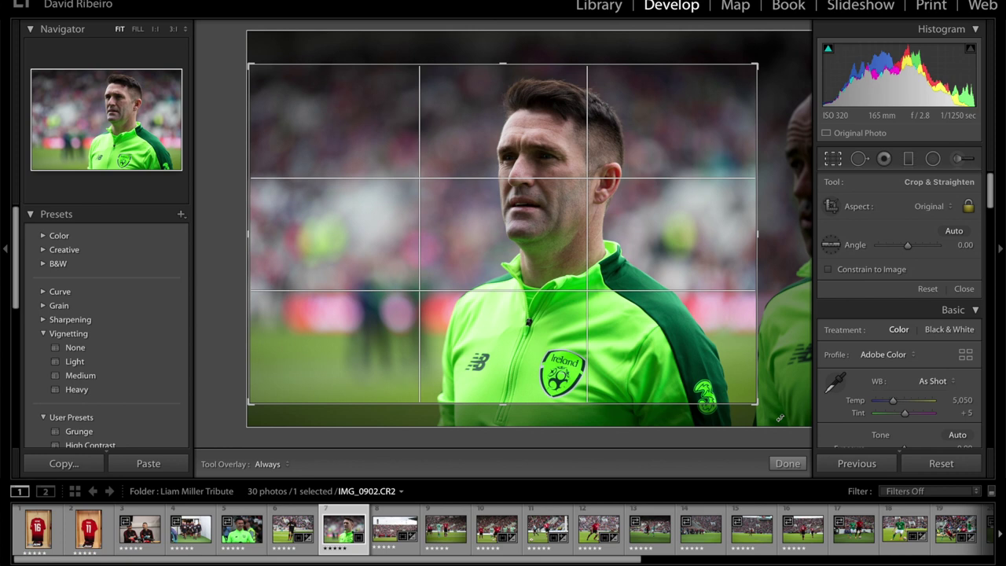
key(Return)
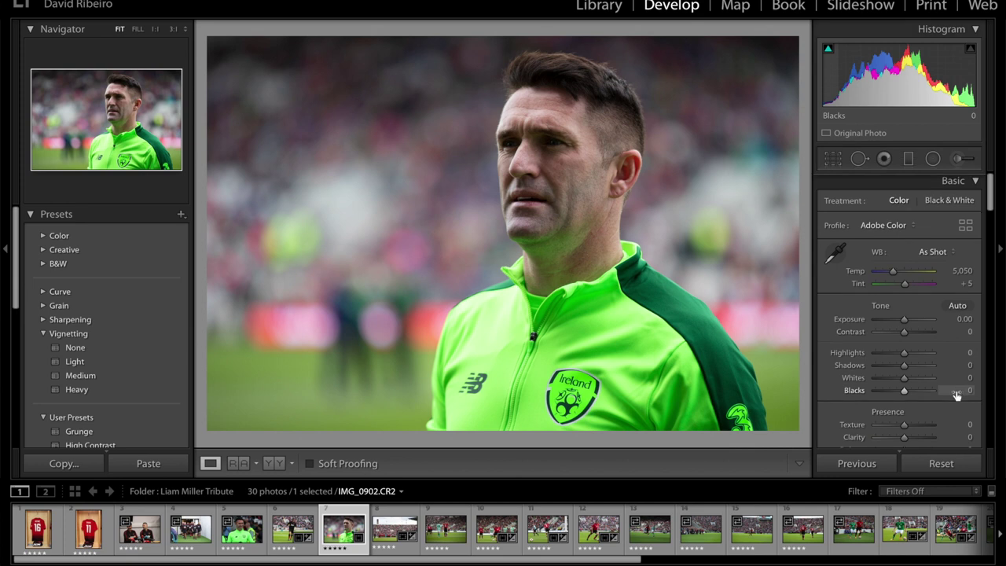
Remove chromatic aberration and enable the lens profile corrections for the photo
scroll(954, 397, down, 5)
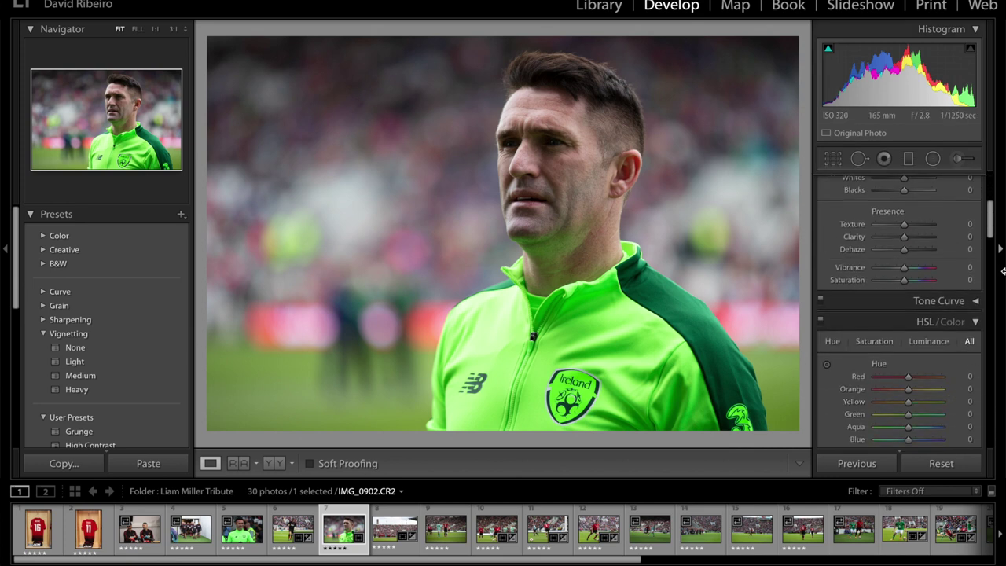
drag(990, 233, 1002, 354)
click(892, 207)
click(898, 220)
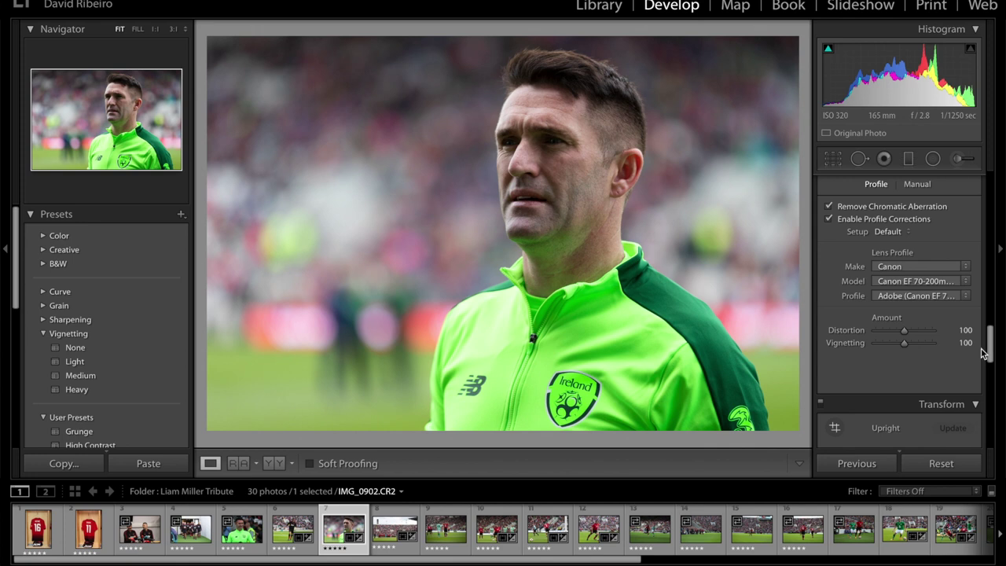
Adjust the basic tones to Shadows +24, Whites +28 and Blacks +7, checking for clipping
drag(989, 350, 991, 199)
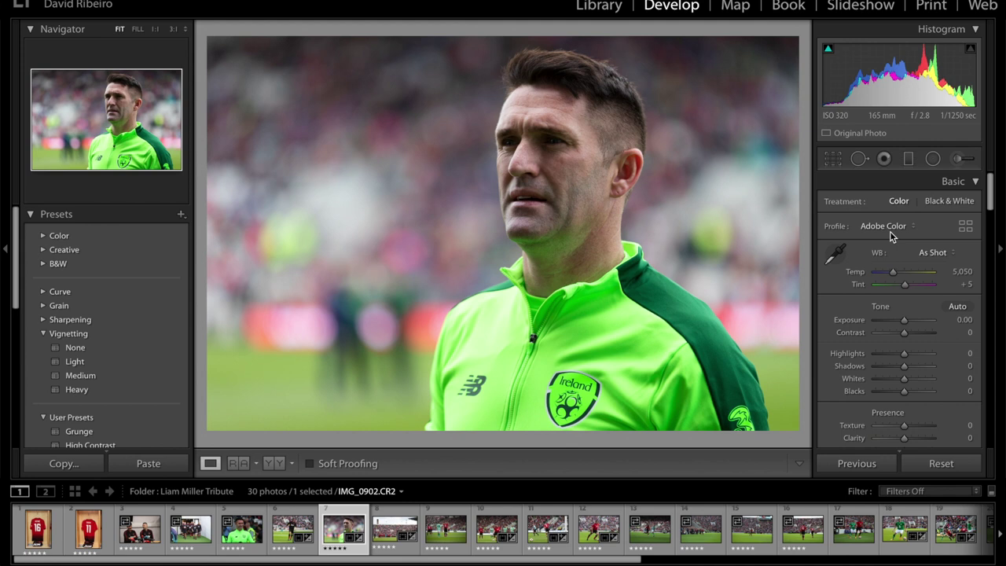
key(j)
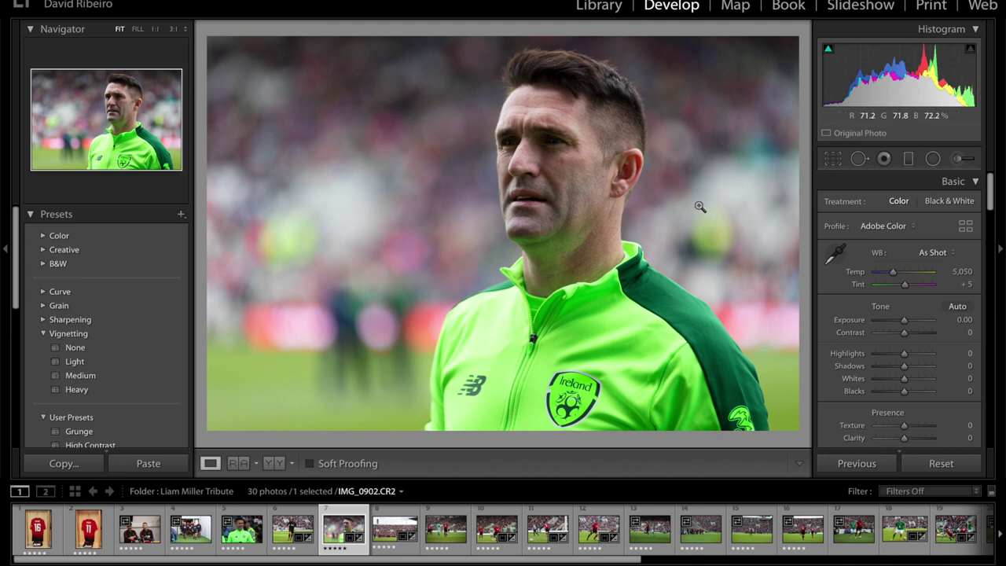
key(j)
key(j)
drag(904, 368, 913, 372)
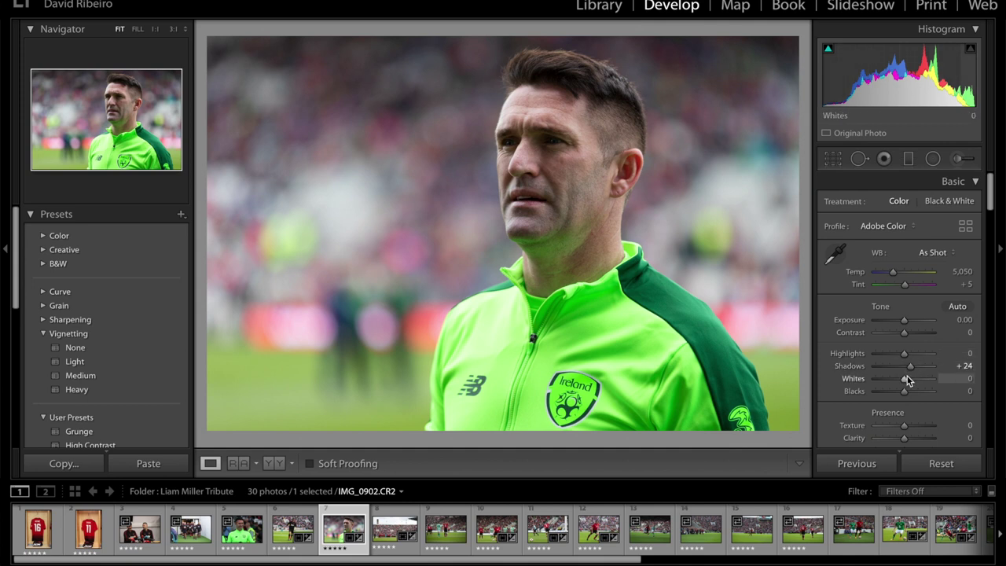
mouse_move(906, 382)
mouse_down()
mouse_move(941, 382)
mouse_move(792, 370)
mouse_move(913, 383)
mouse_up()
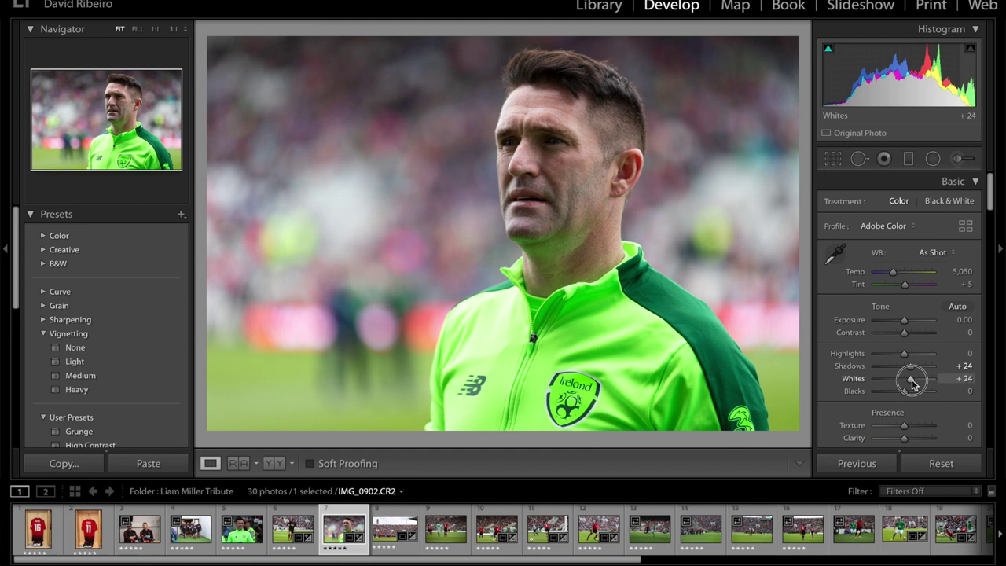
drag(912, 382, 905, 391)
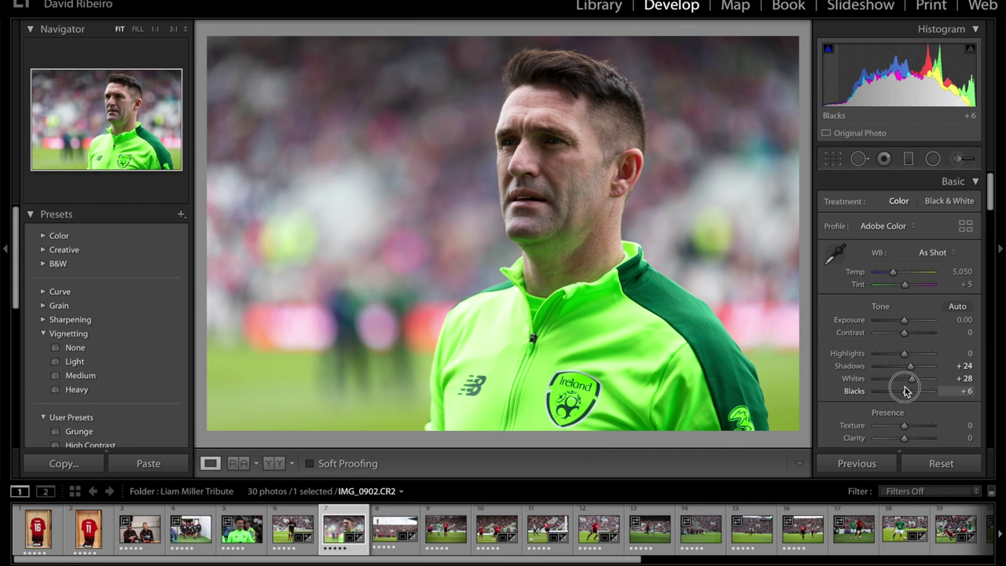
drag(905, 390, 906, 391)
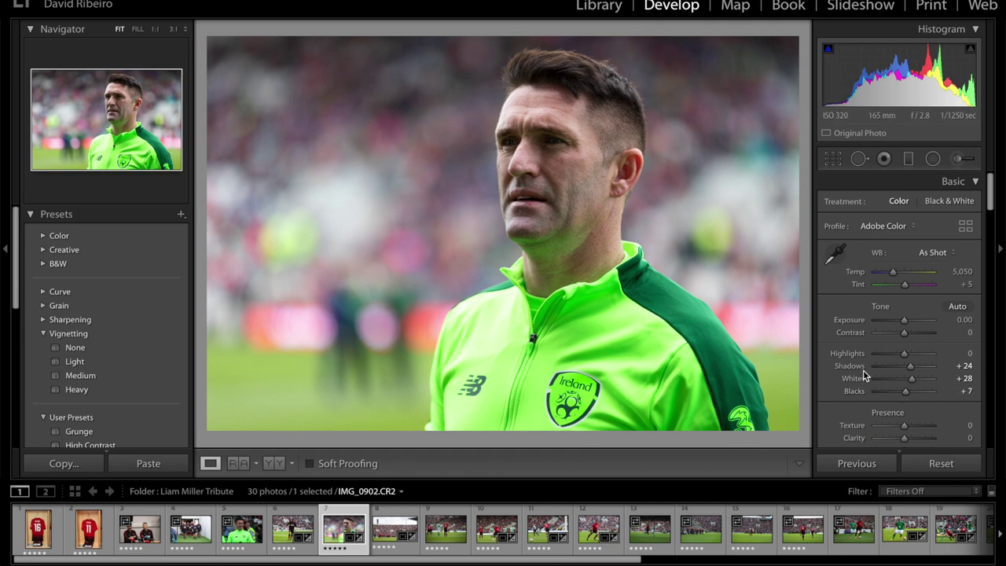
Set the photo's Clarity to +7, judging the effect on the face at 1:1
scroll(868, 364, down, 2)
scroll(908, 381, down, 1)
drag(905, 393, 909, 397)
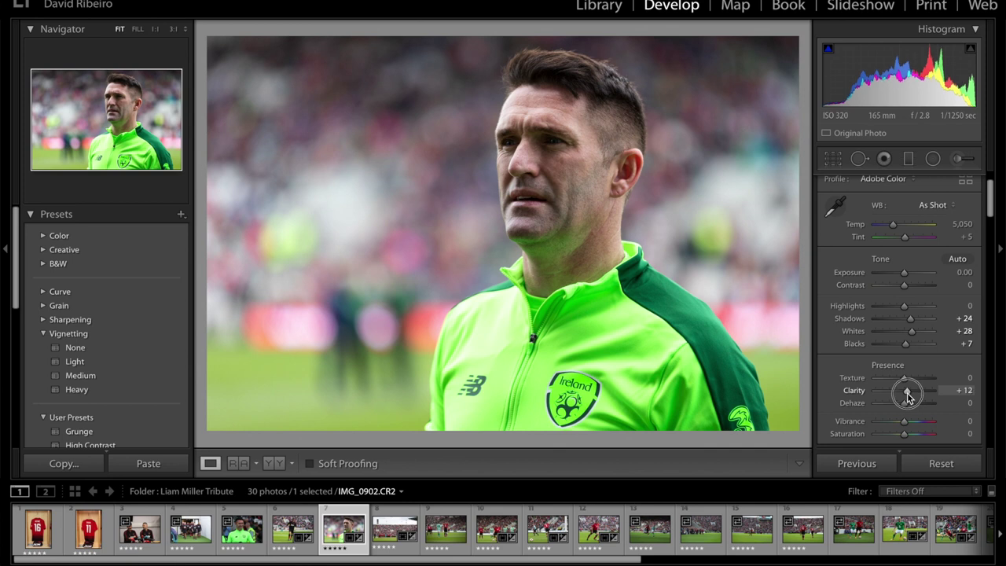
drag(909, 397, 904, 393)
click(577, 164)
drag(577, 164, 619, 295)
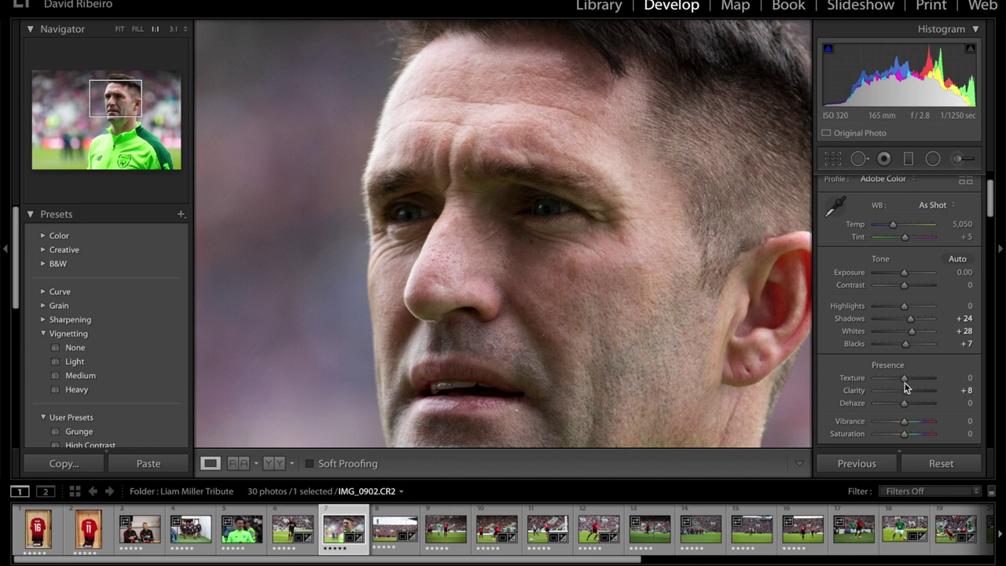
mouse_move(908, 395)
mouse_down()
mouse_move(938, 395)
mouse_move(907, 391)
mouse_up()
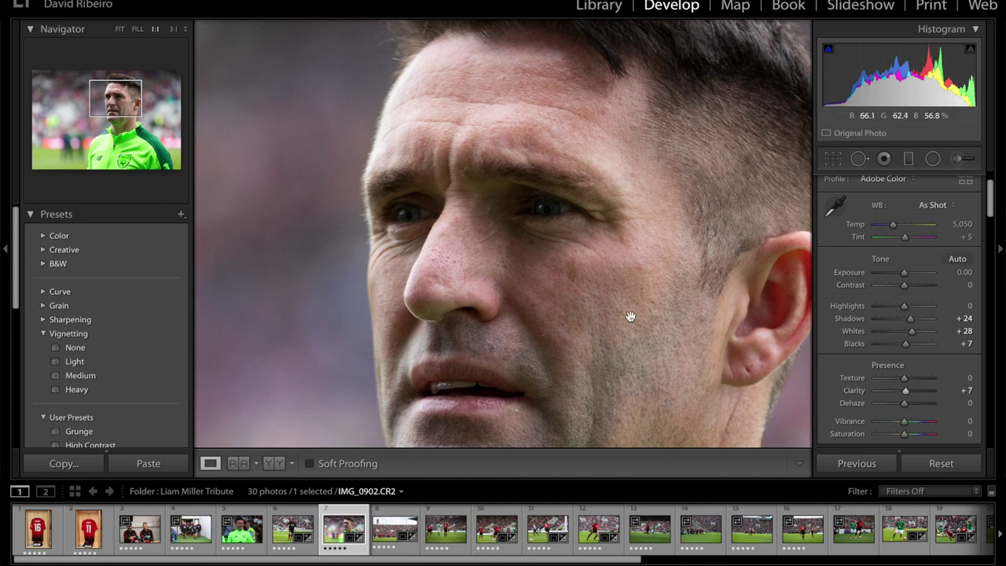
click(627, 315)
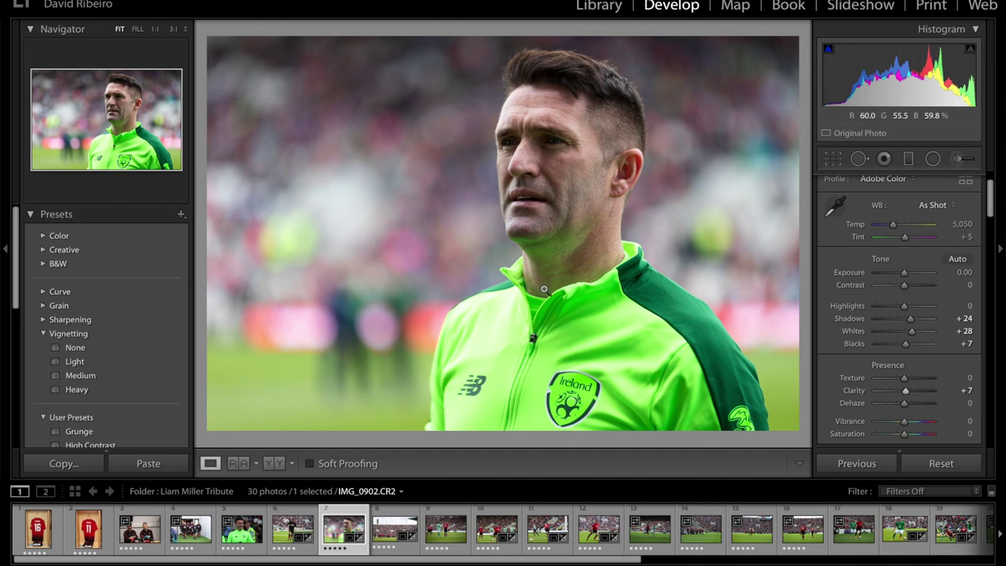
Add a vertical-edged graduated filter darkening the photo from its left side, with Exposure −0.19 and all other effects at zero
click(908, 158)
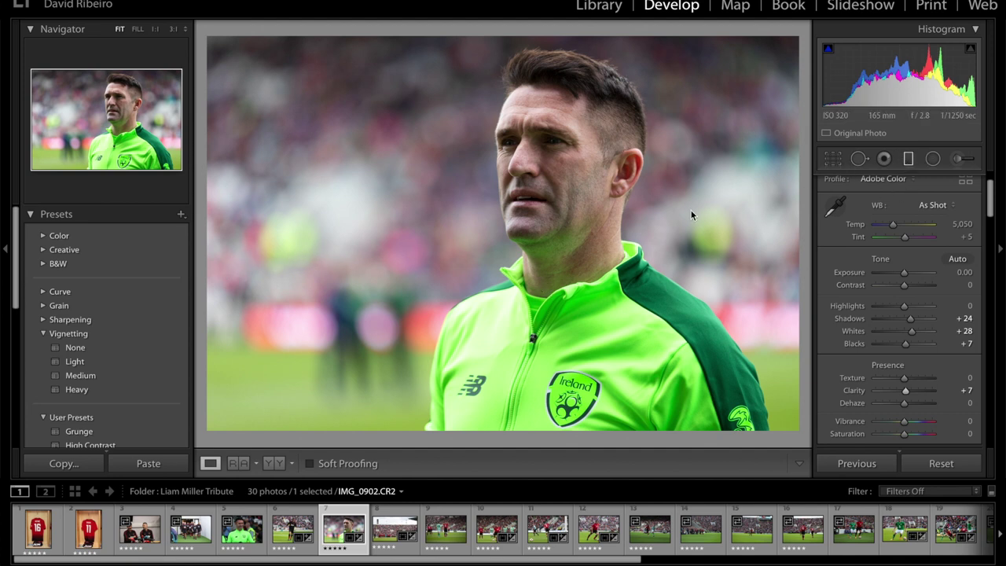
drag(220, 281, 599, 277)
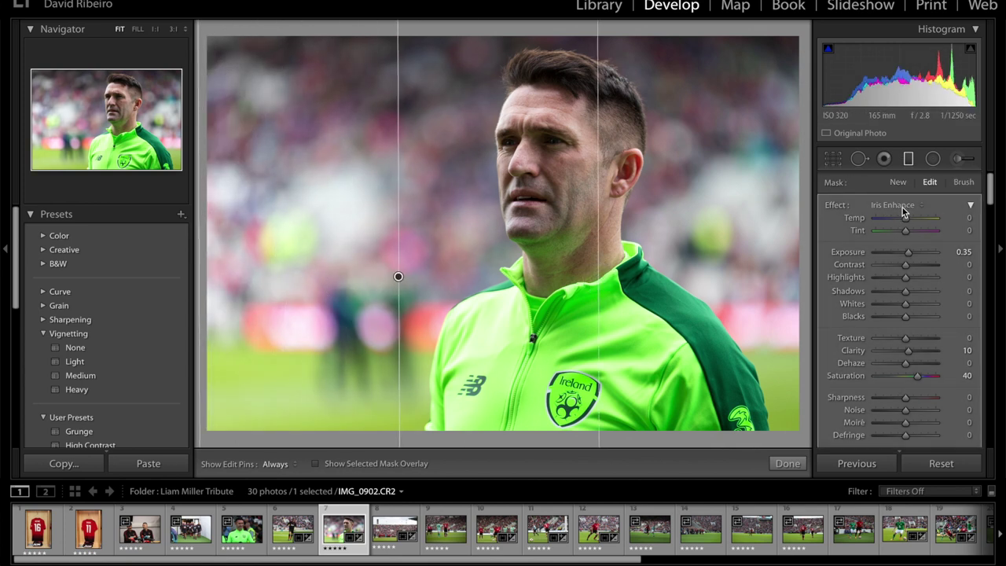
click(904, 207)
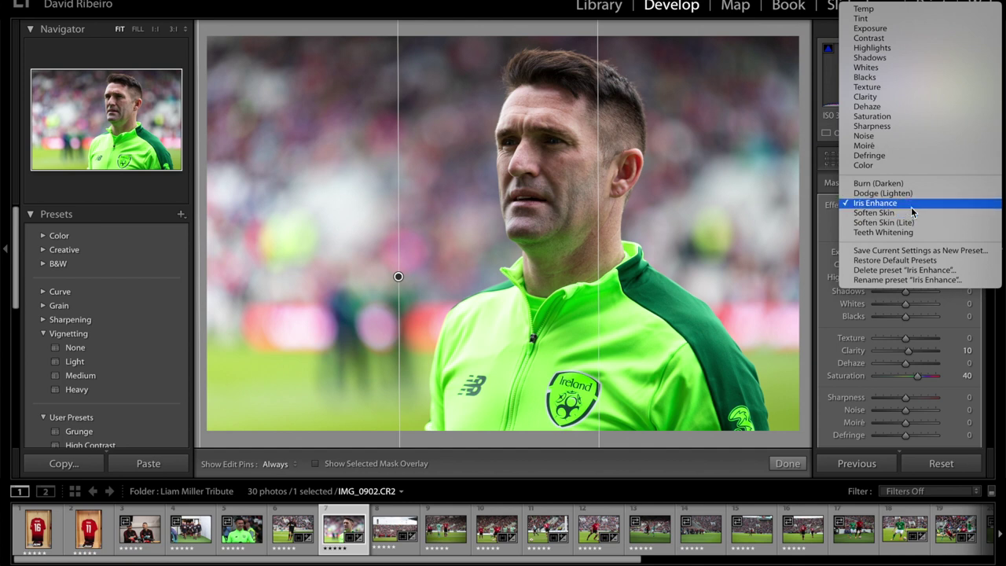
click(919, 28)
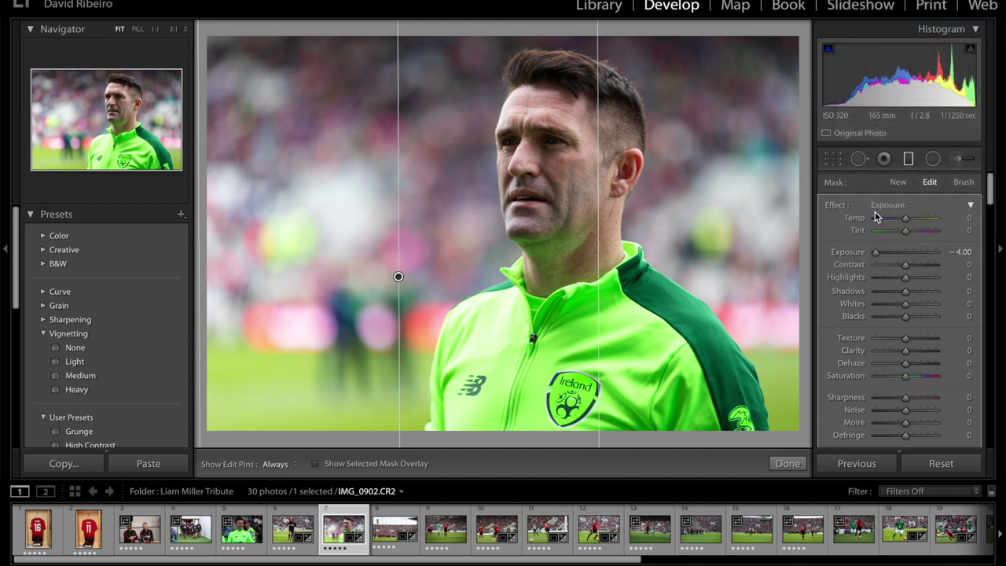
double_click(848, 253)
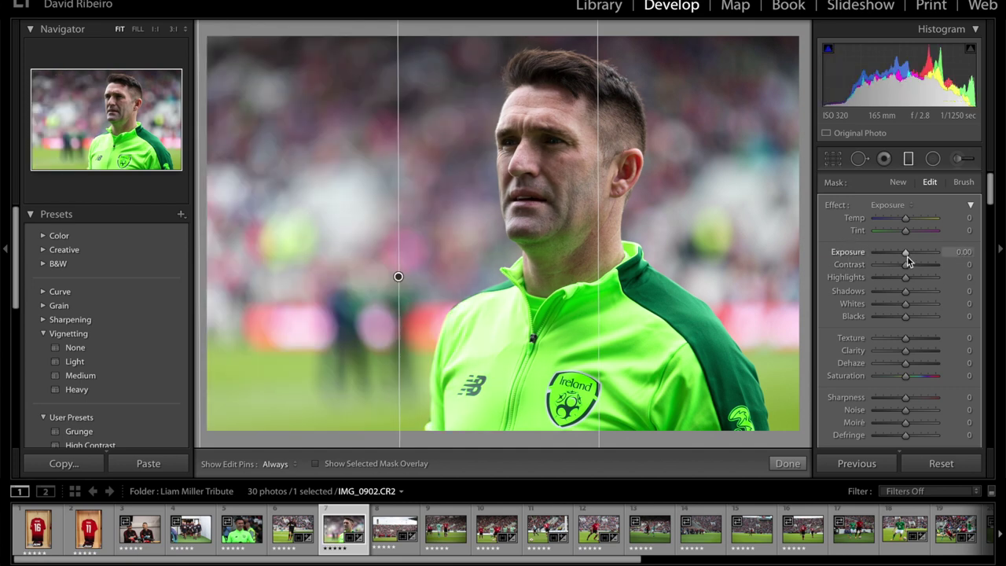
drag(906, 253, 905, 257)
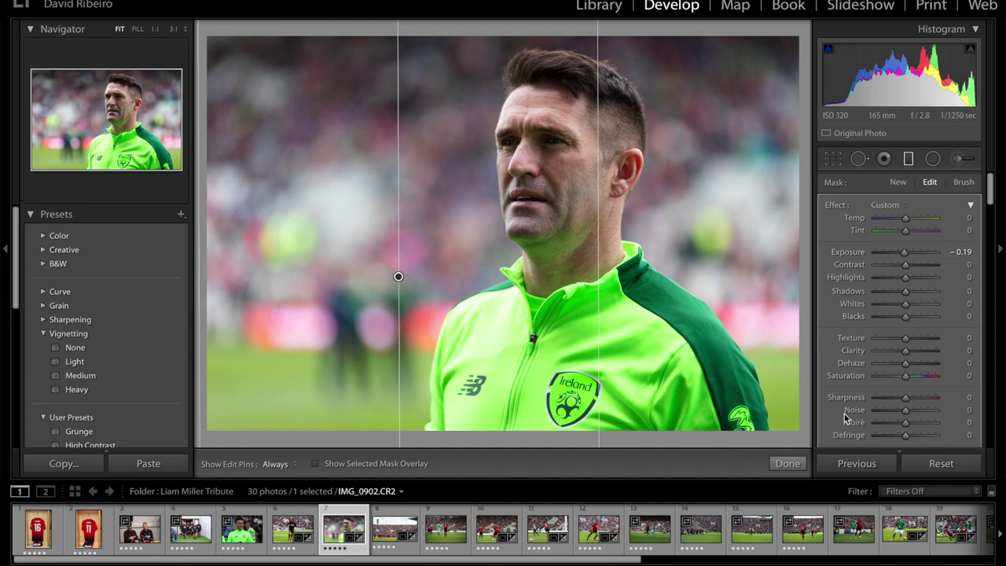
click(795, 466)
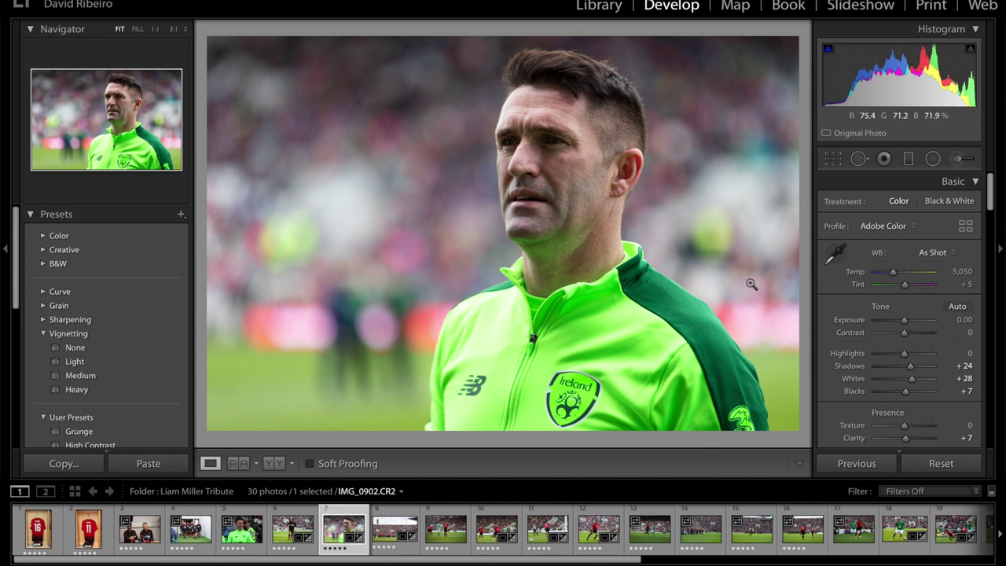
Set up an adjustment brush with the Iris Enhance effect at iris size over the eyes, with the mask overlay shown
click(538, 166)
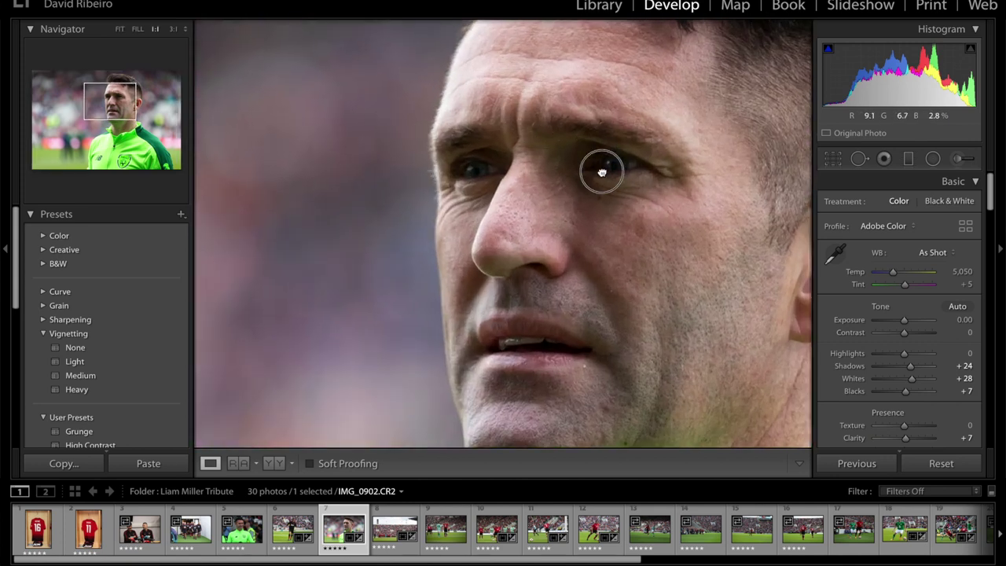
drag(599, 159, 600, 209)
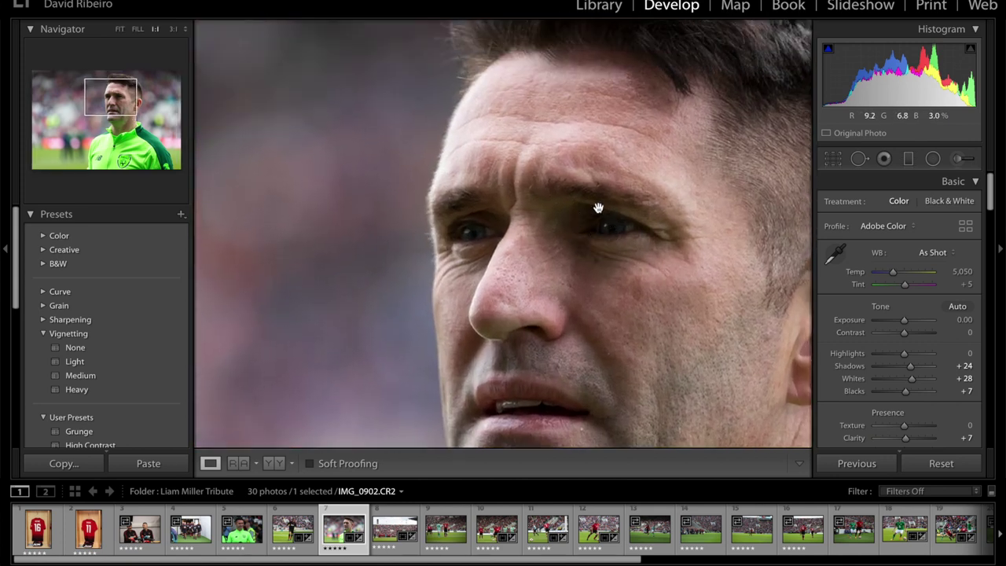
click(959, 158)
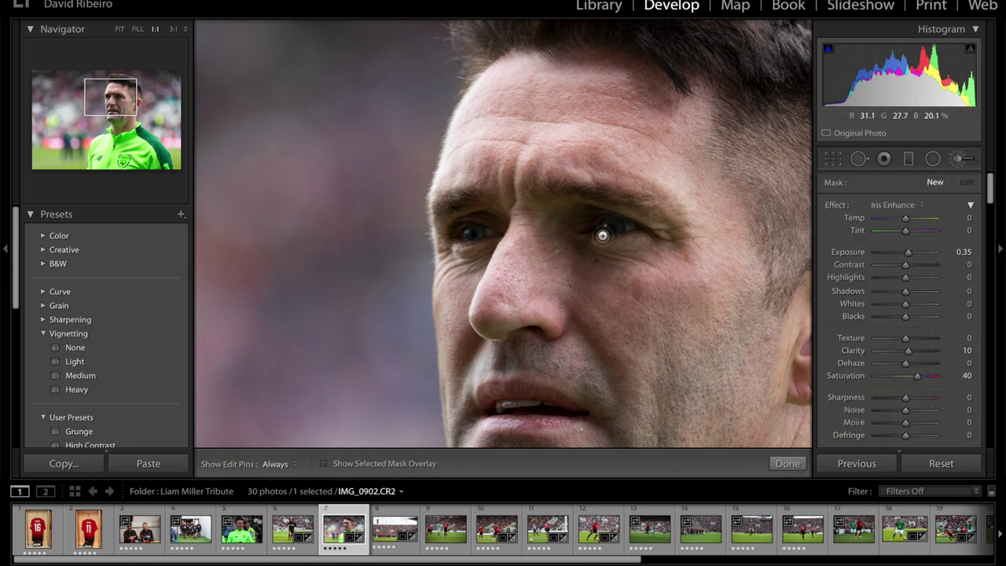
click(336, 465)
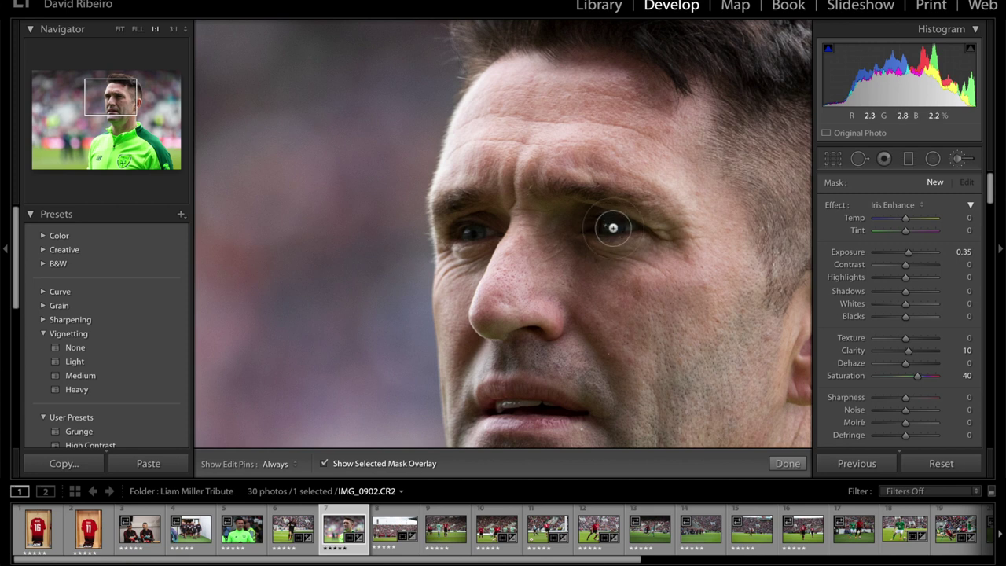
scroll(613, 228, down, 3)
scroll(613, 228, down, 1)
Paint the Iris Enhance mask over the iris of the player's left eye and refine its edge
key(h)
click(612, 227)
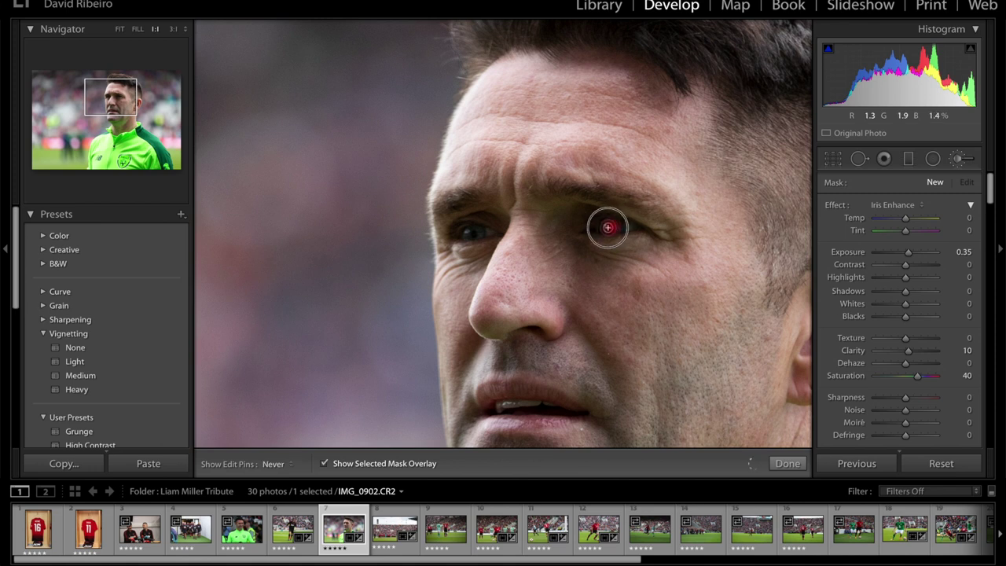
drag(611, 227, 612, 227)
key(h)
key(h)
key(alt)
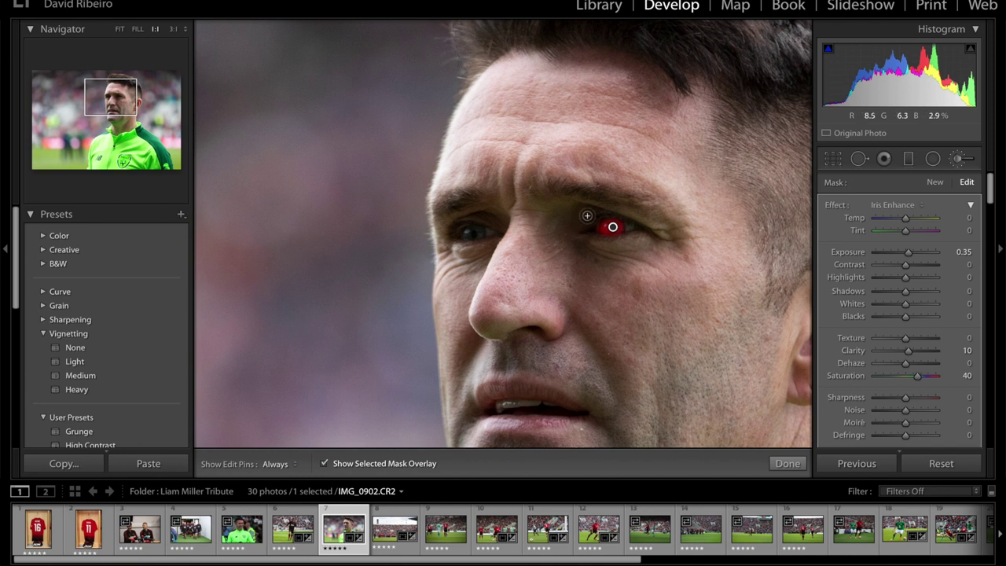
key(alt)
mouse_move(590, 216)
mouse_down()
mouse_move(589, 235)
mouse_move(595, 220)
mouse_up()
Paint the Iris Enhance mask over the iris of the player's right eye and hide the mask overlay
drag(467, 228, 469, 232)
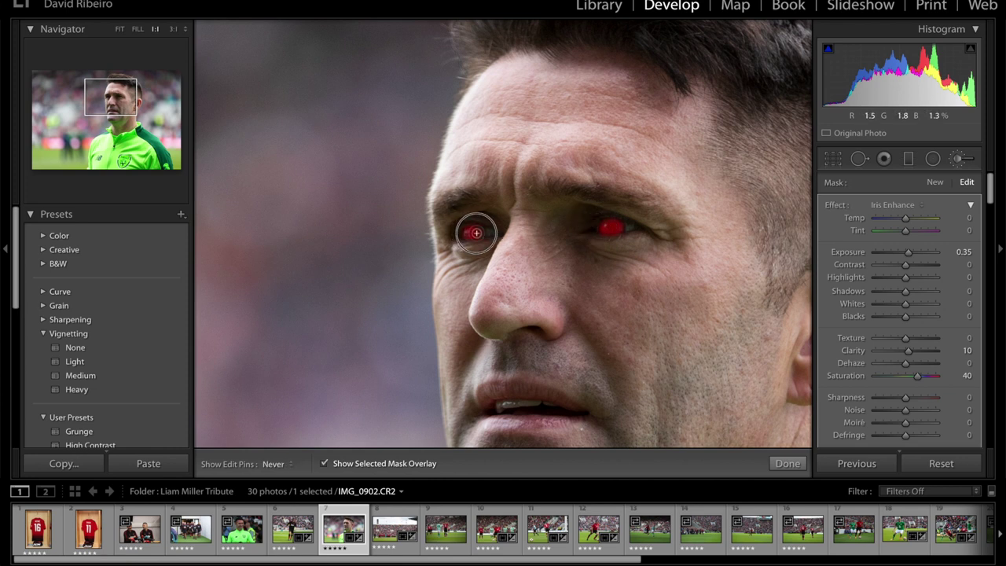
key(h)
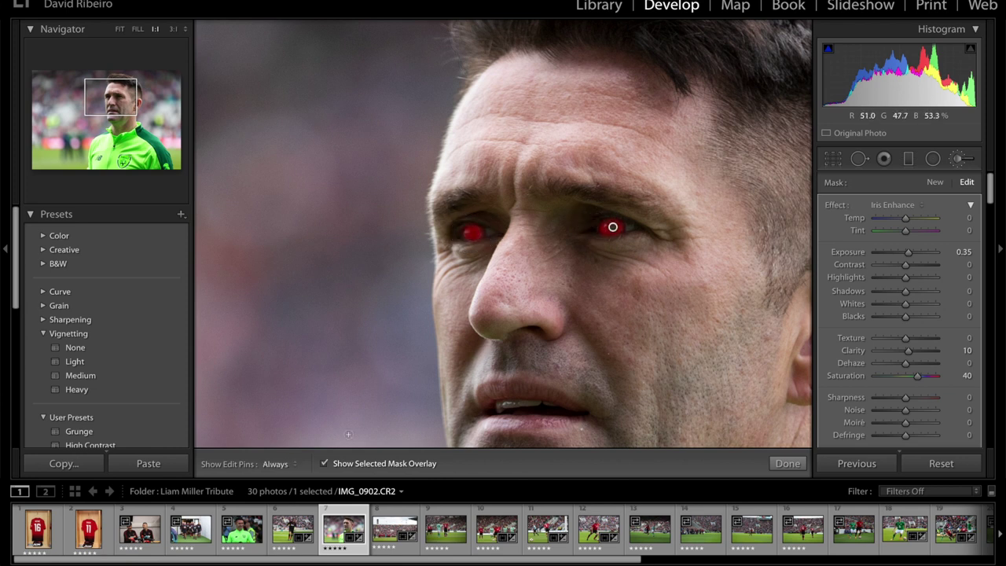
key(alt)
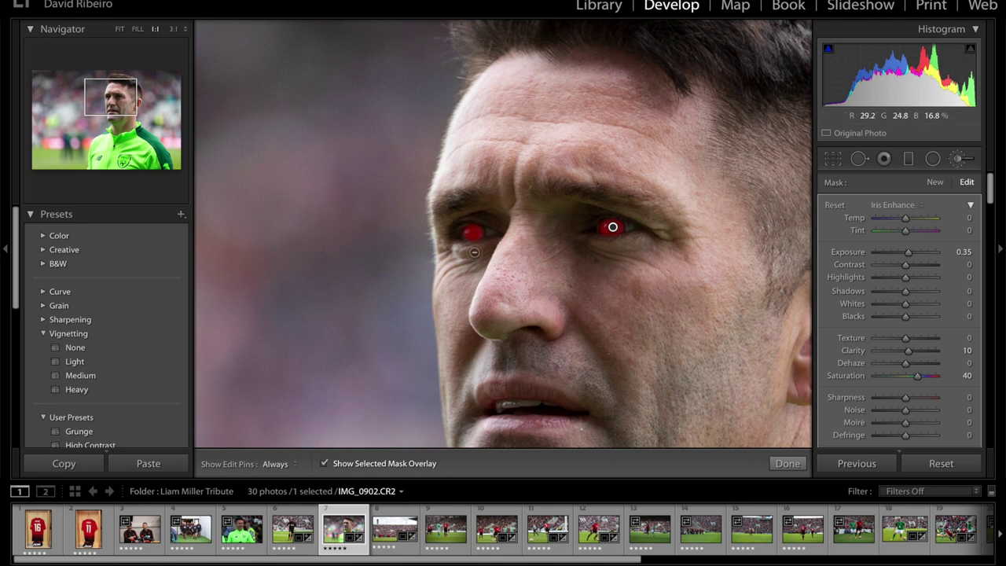
key(h)
key(h)
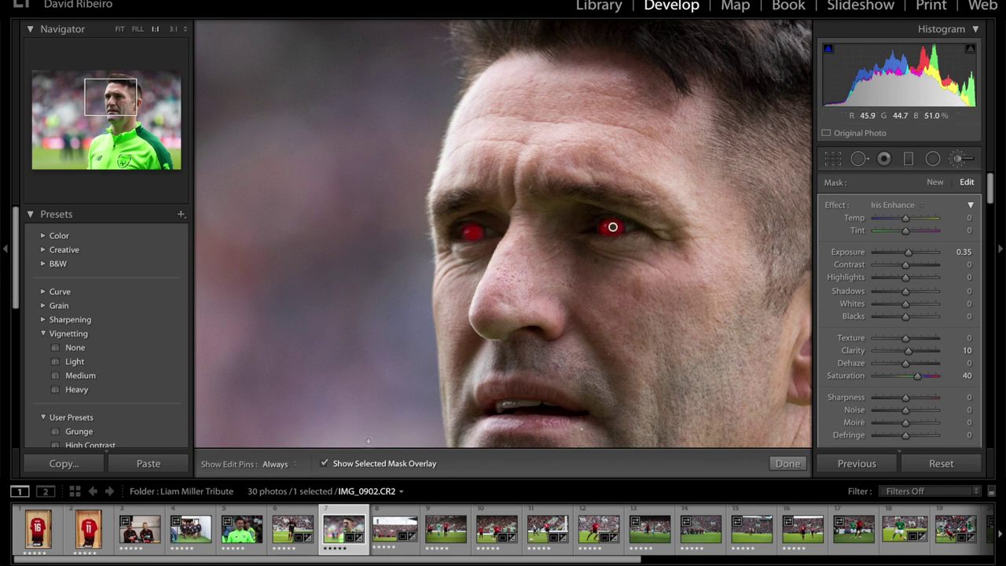
click(327, 461)
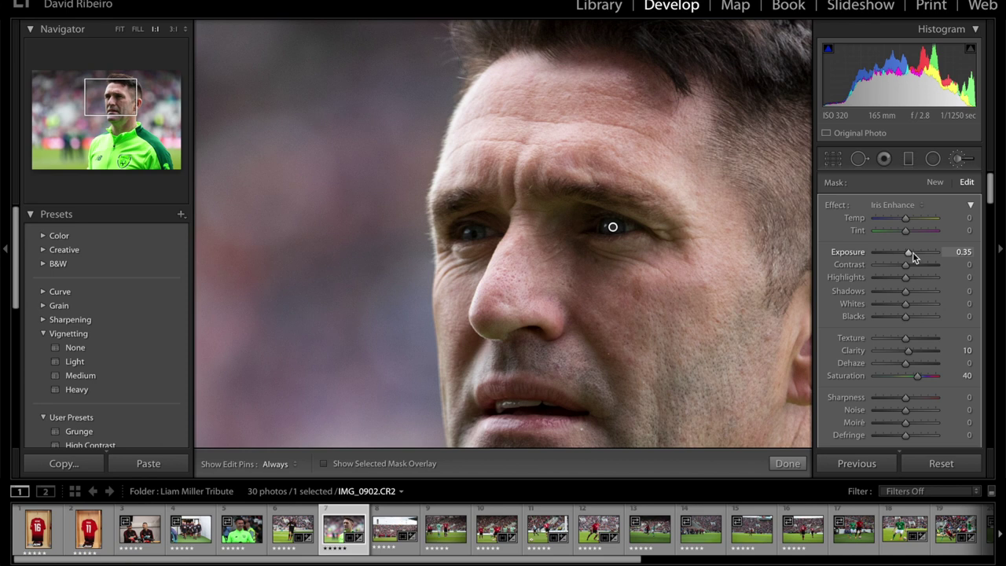
Set the Exposure of the Iris Enhance adjustment to 0.36, finish the brush edit and fit the whole photo in view
drag(910, 257, 929, 259)
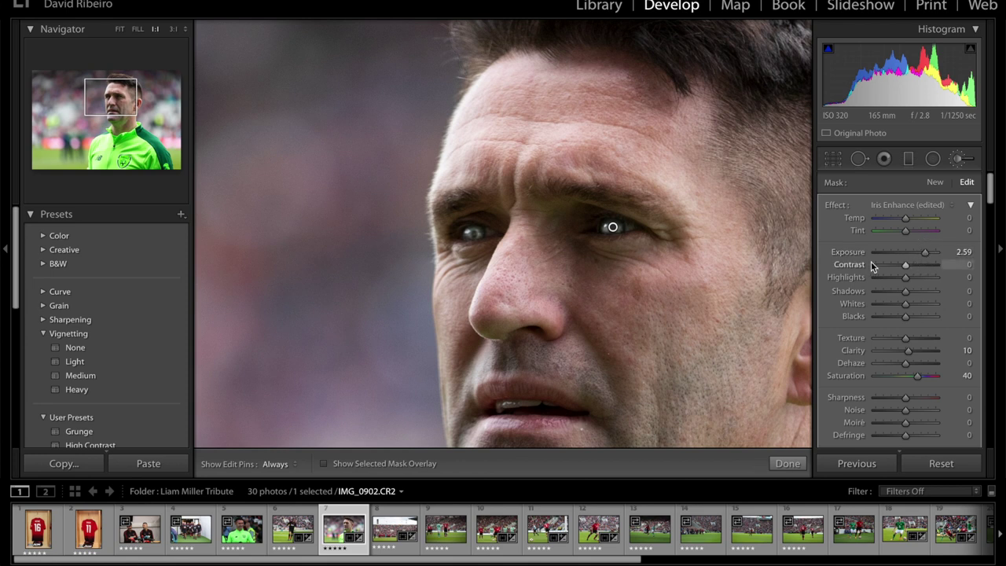
double_click(847, 252)
drag(907, 258, 909, 258)
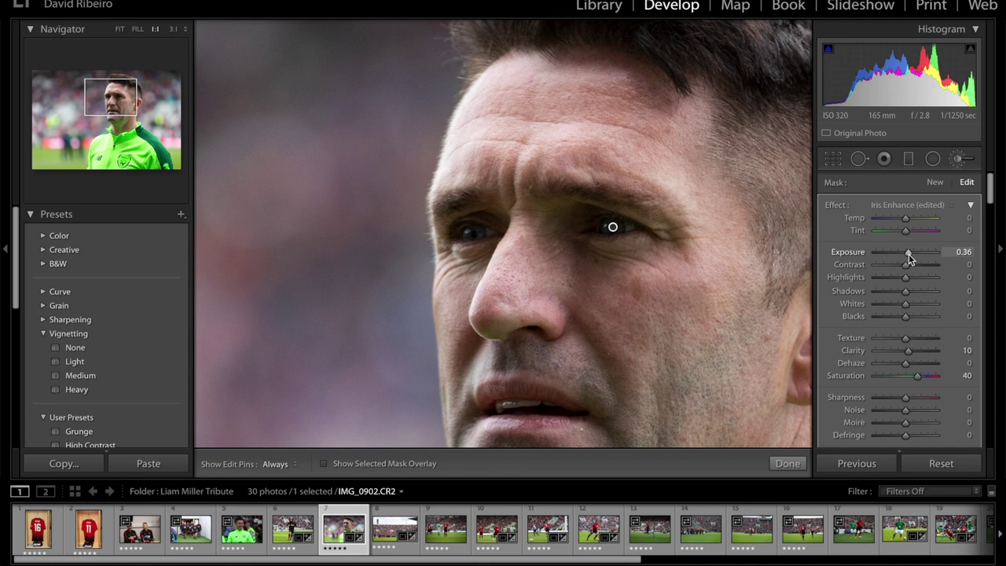
click(787, 463)
click(738, 378)
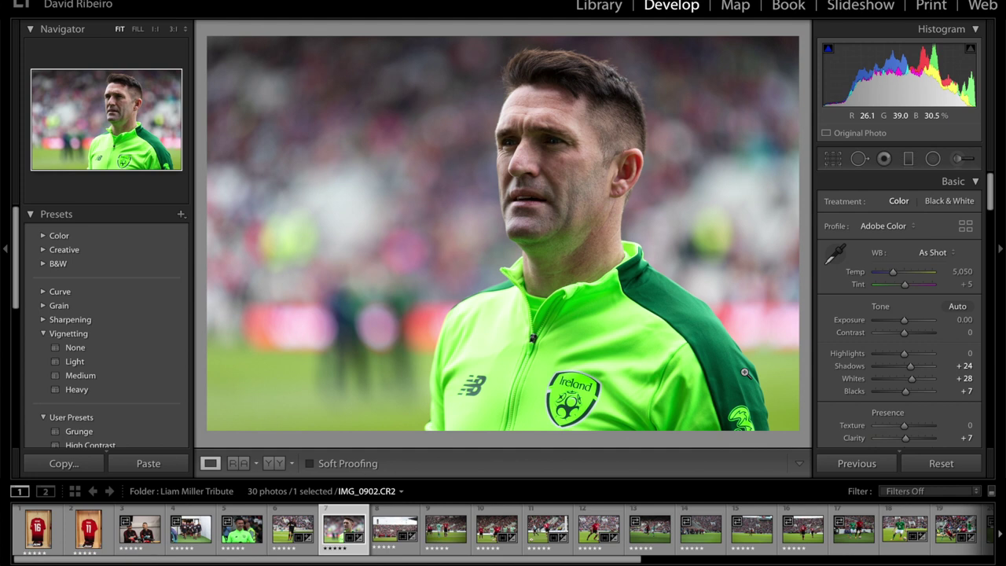
Review the edited portrait with the surrounding interface dimmed, fully blacked out and in full-screen preview, and return to the normal Develop view
key(l)
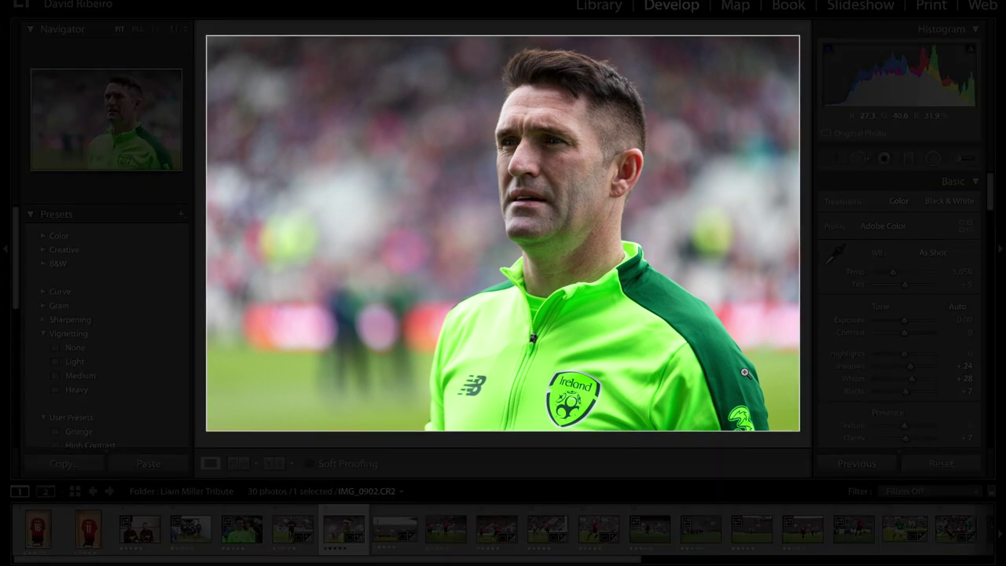
key(l)
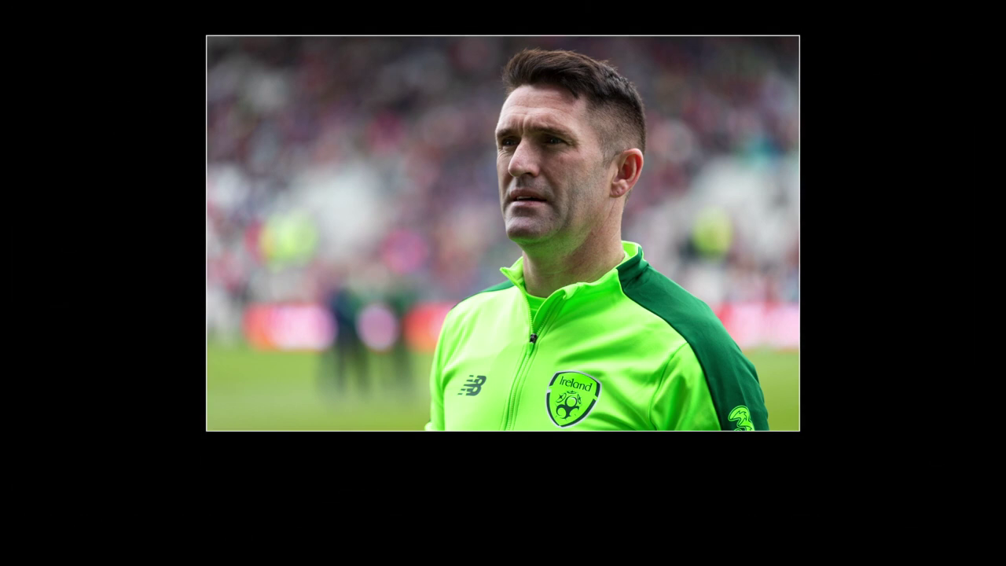
key(Right)
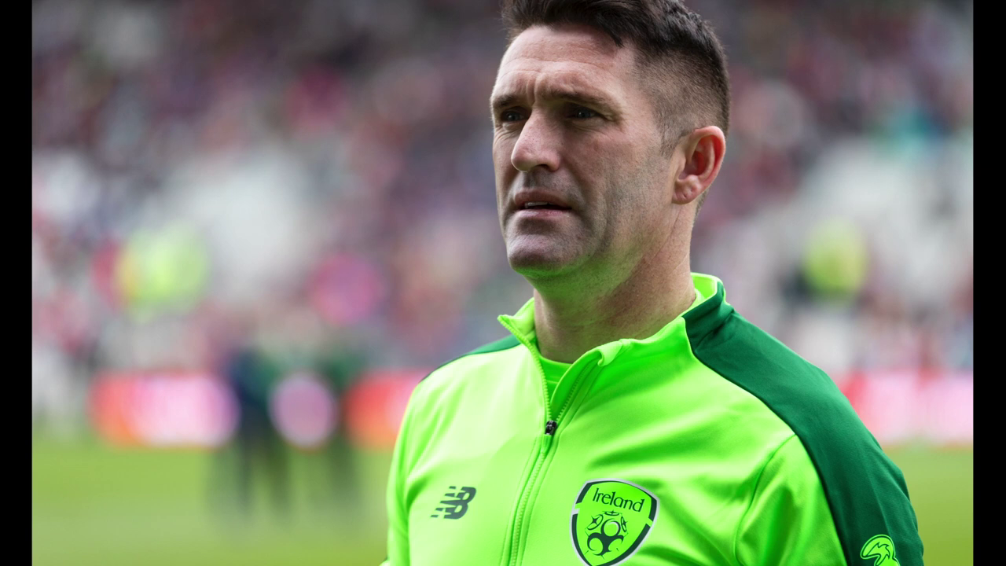
key(f)
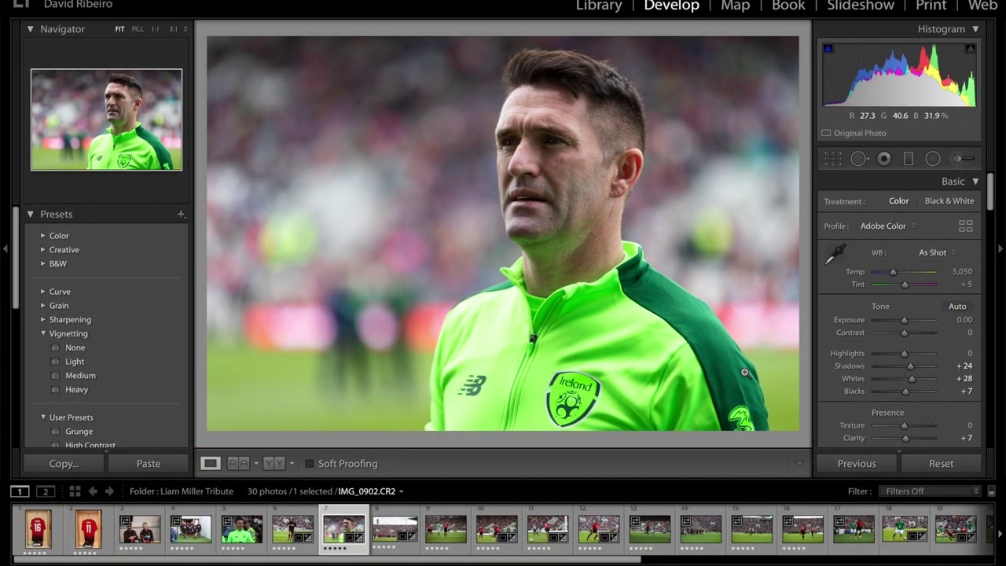